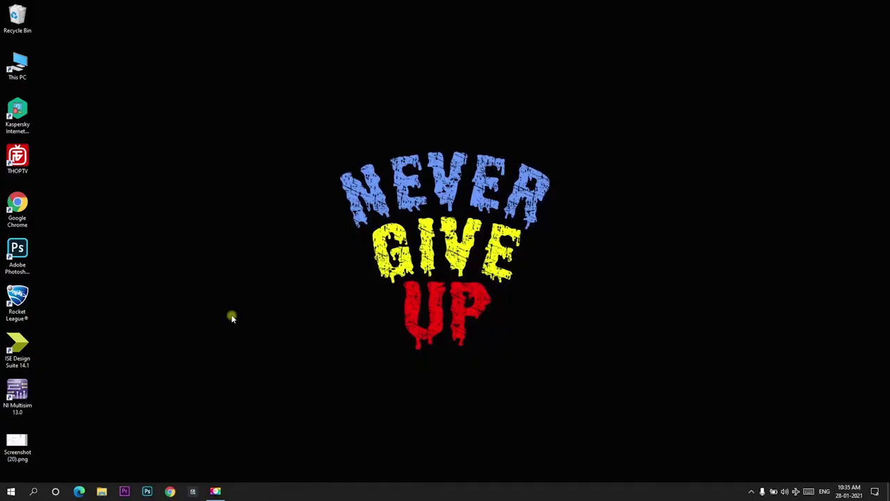
- Launch NI Multisim 13.0 and place the AC_VOLTAGE source V1 on the schematic
{"action": "double_click", "coordinate": [28, 400]}
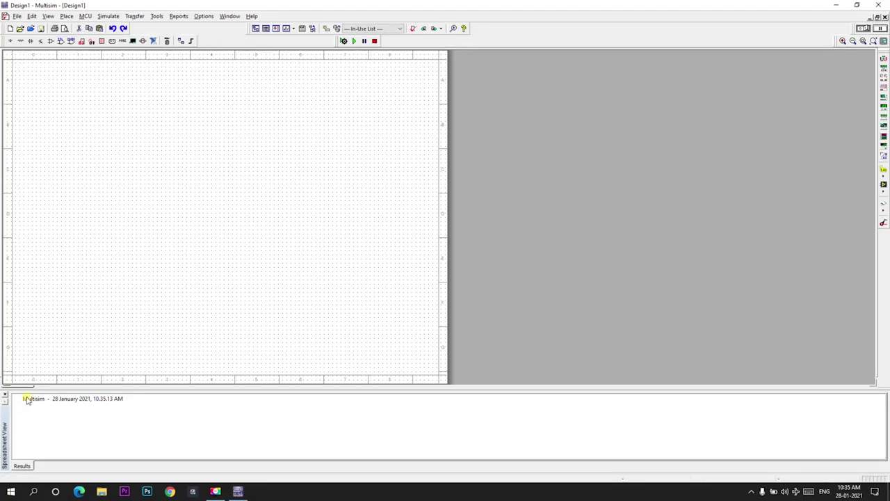
{"action": "right_click", "coordinate": [24, 231]}
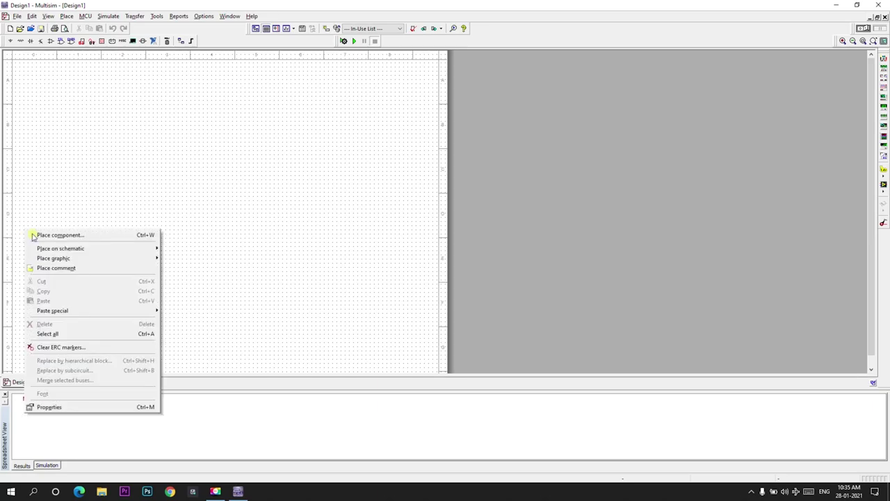
{"action": "left_click", "coordinate": [35, 235]}
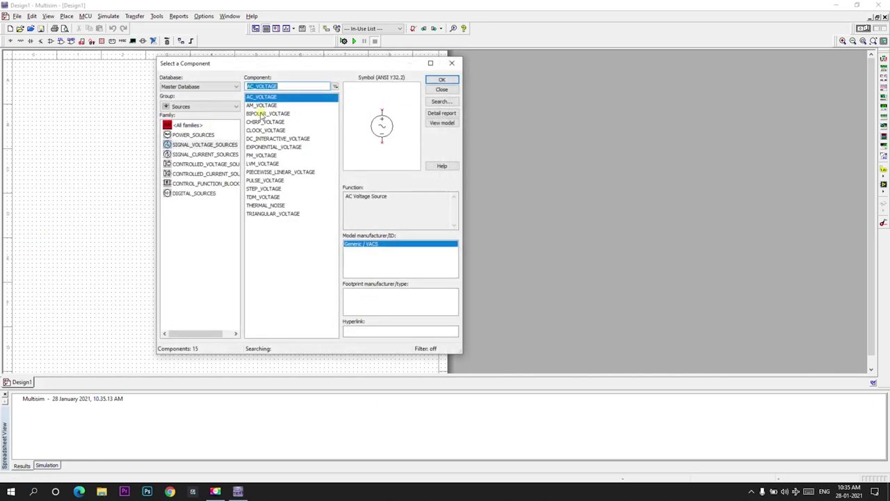
{"action": "left_click", "coordinate": [440, 79]}
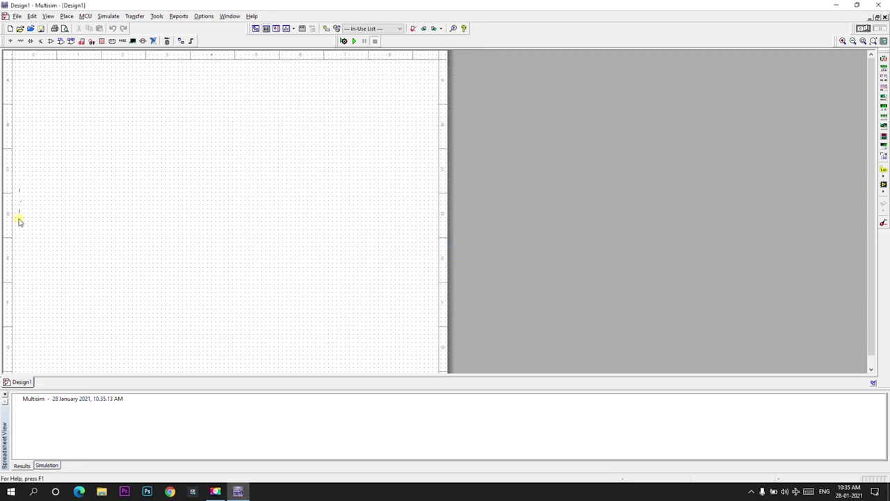
{"action": "left_click", "coordinate": [41, 213]}
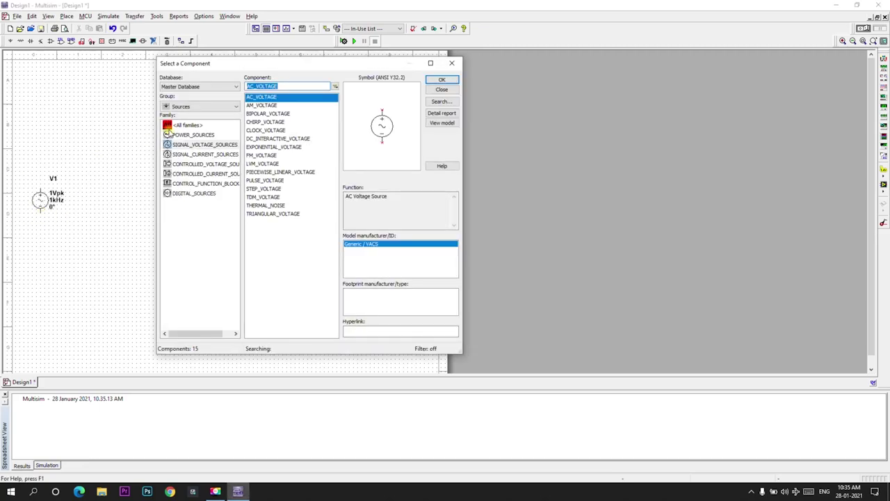
- Place TRANSFORMER_RATED U1 beside V1, found with 'transf', then select the 1N4007G diode
{"action": "left_click", "coordinate": [204, 107]}
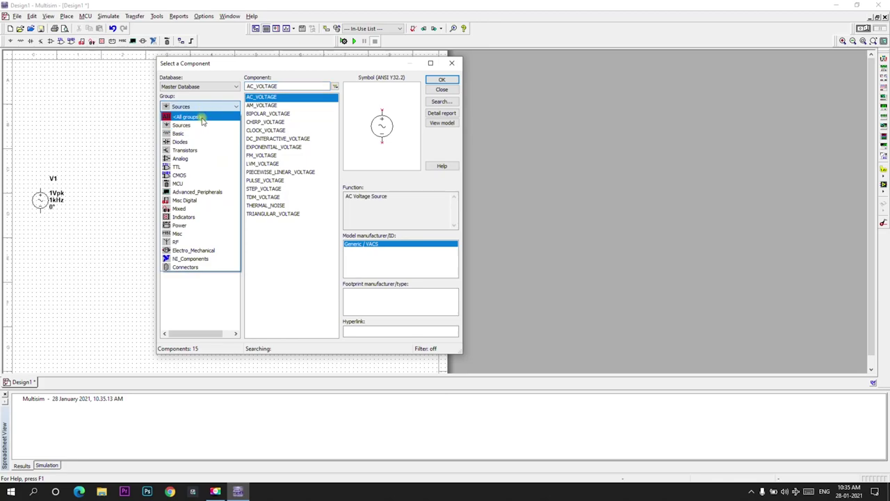
{"action": "left_click", "coordinate": [201, 116]}
{"action": "type", "text": "transf"}
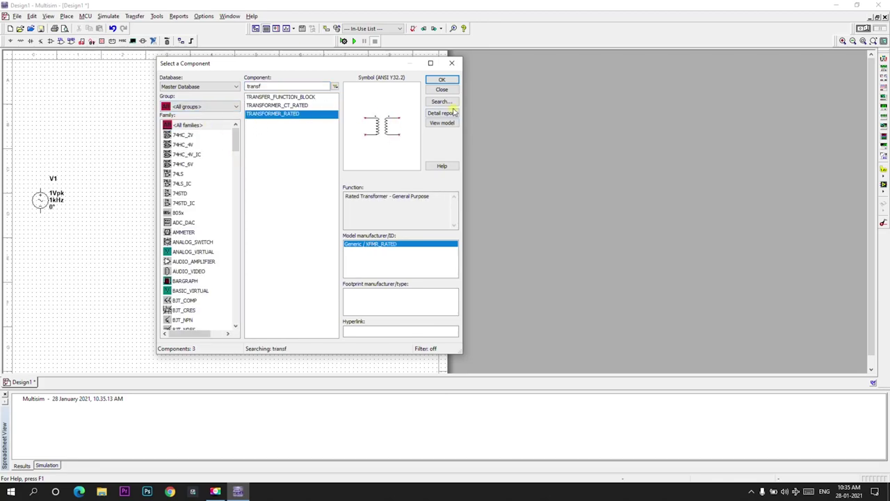
{"action": "left_click", "coordinate": [441, 80]}
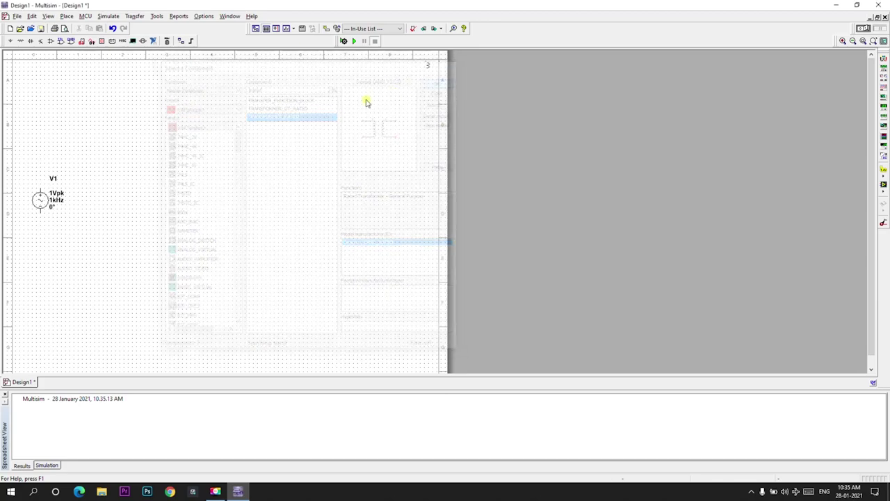
{"action": "left_click", "coordinate": [84, 210]}
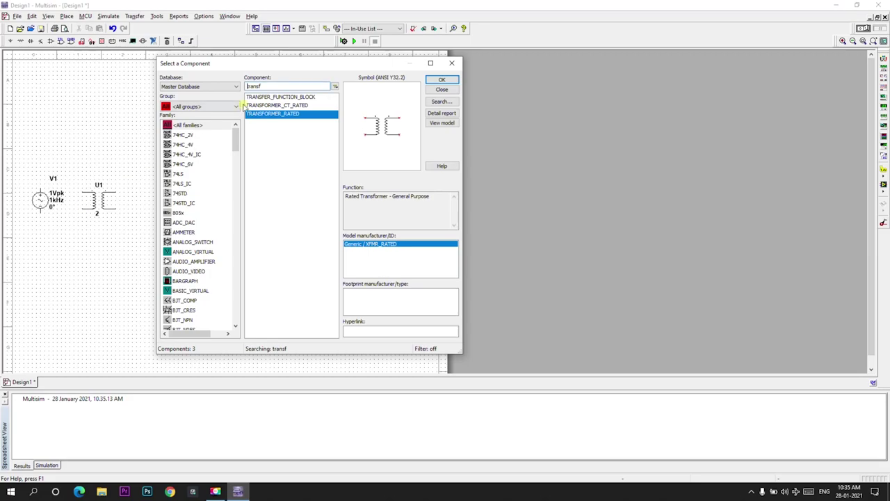
{"action": "left_click", "coordinate": [208, 111]}
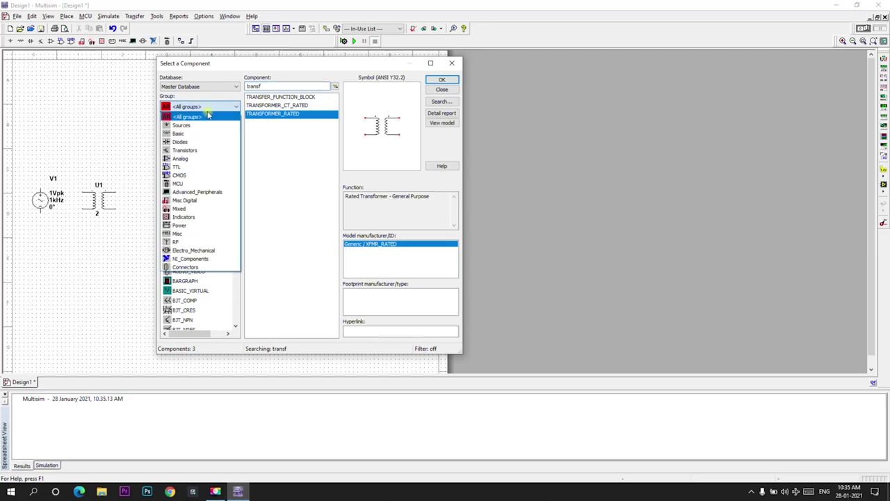
{"action": "left_click", "coordinate": [201, 144]}
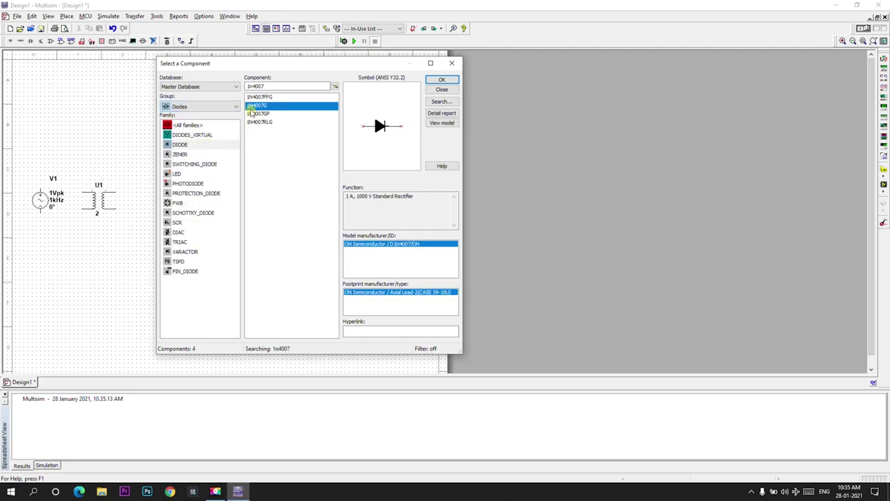
- Place four 1N4007G diodes D1–D4 in a two-by-two arrangement
{"action": "left_click", "coordinate": [441, 80]}
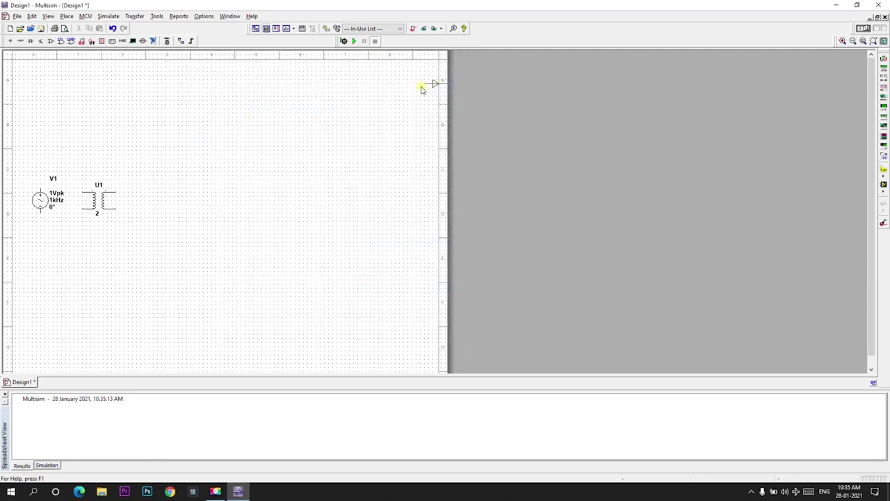
{"action": "key", "text": "Escape"}
{"action": "left_click", "coordinate": [448, 81]}
{"action": "left_click", "coordinate": [185, 173]}
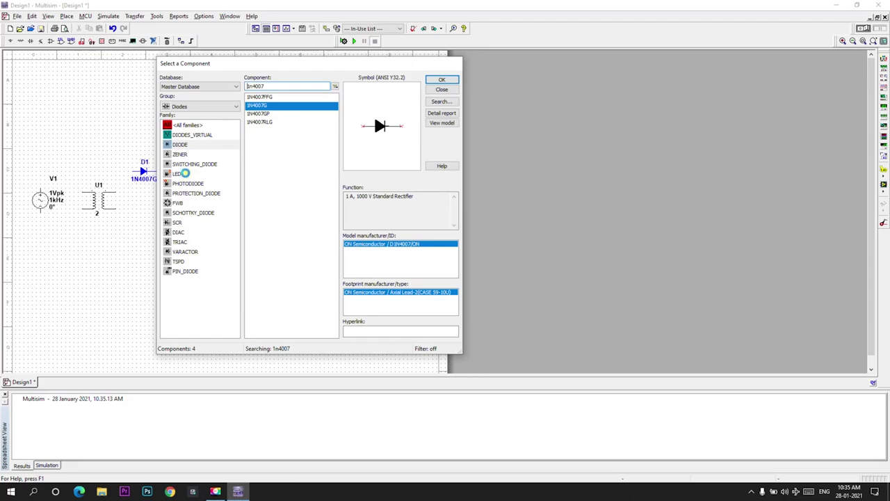
{"action": "key", "text": "Return"}
{"action": "left_click", "coordinate": [133, 218]}
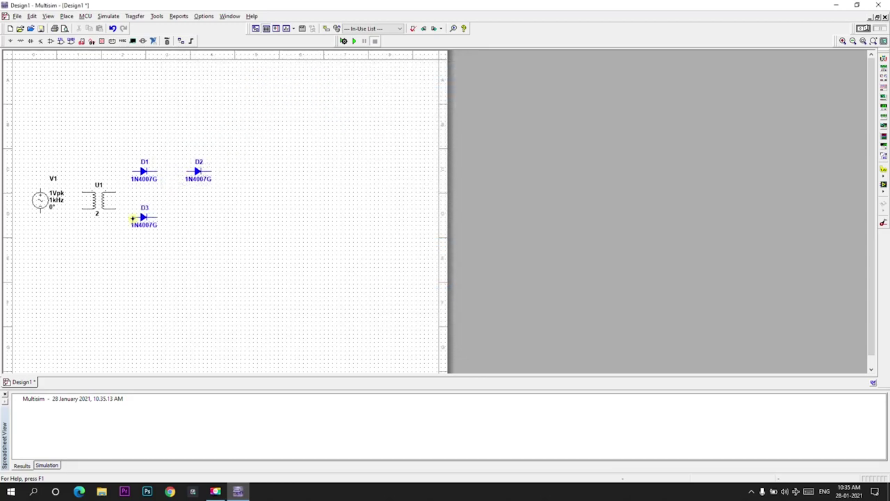
{"action": "key", "text": "Return"}
{"action": "left_click", "coordinate": [195, 217]}
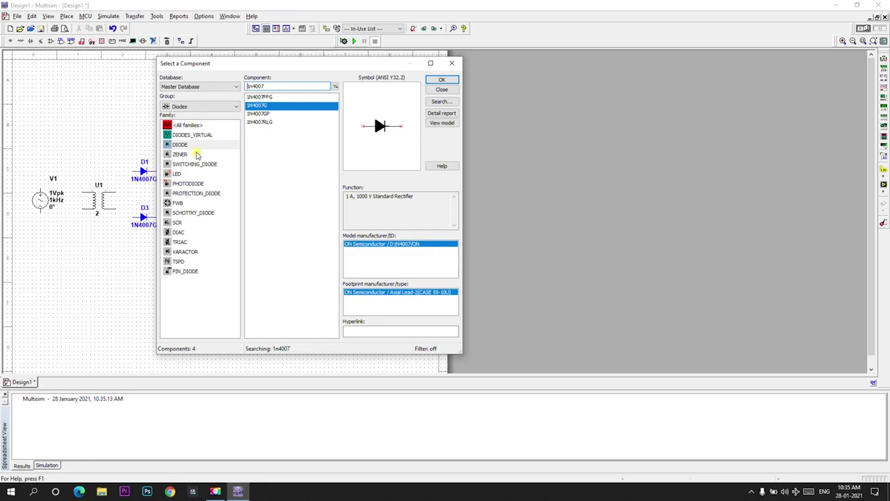
- Place two 0.1F capacitors, C1 and C2, right of the diodes from the Basic group
{"action": "left_click", "coordinate": [167, 107]}
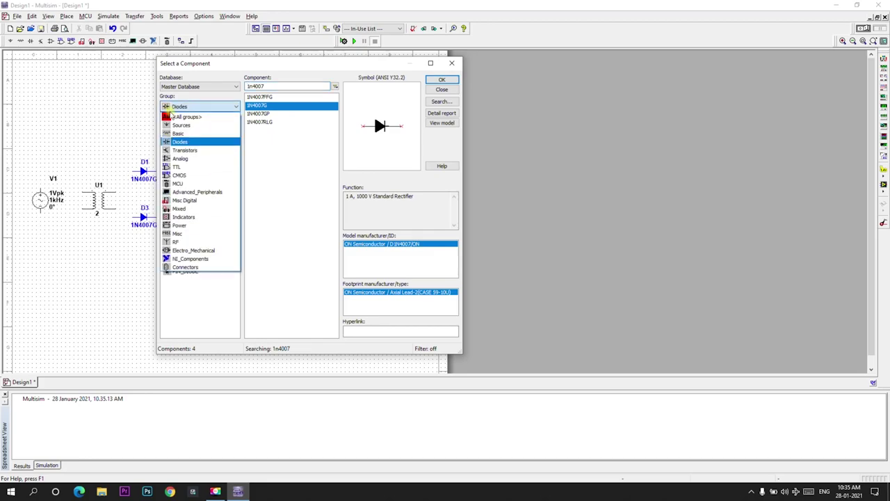
{"action": "left_click", "coordinate": [175, 133]}
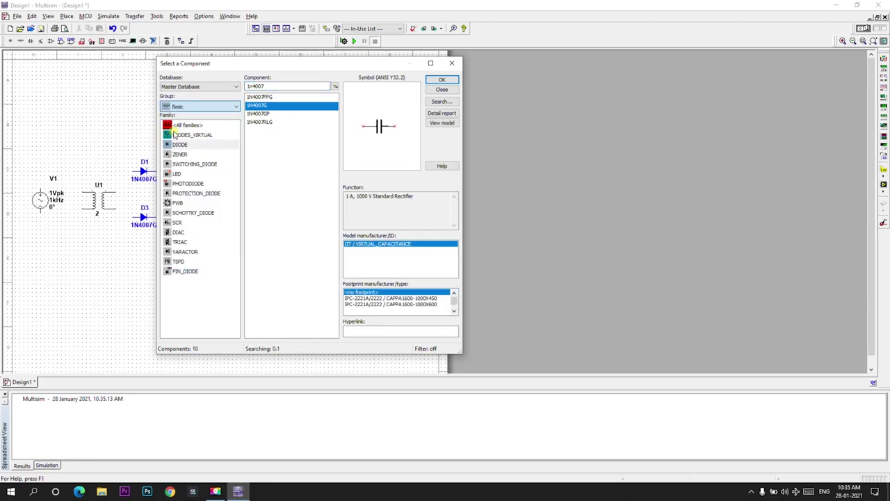
{"action": "left_click", "coordinate": [434, 80]}
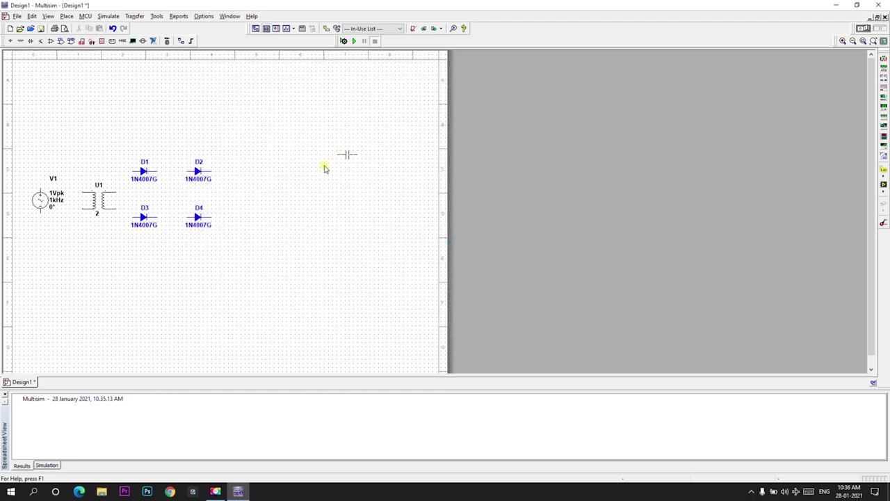
{"action": "left_click", "coordinate": [246, 201]}
{"action": "left_click", "coordinate": [441, 80]}
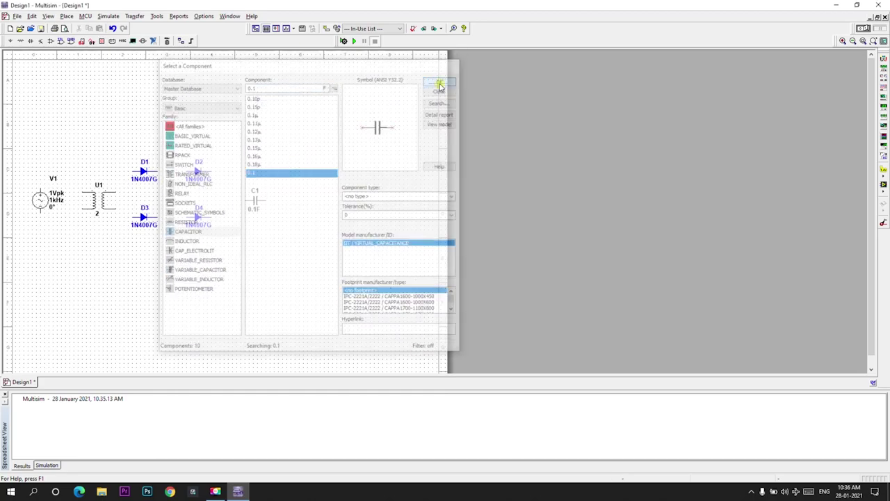
{"action": "left_click", "coordinate": [346, 199]}
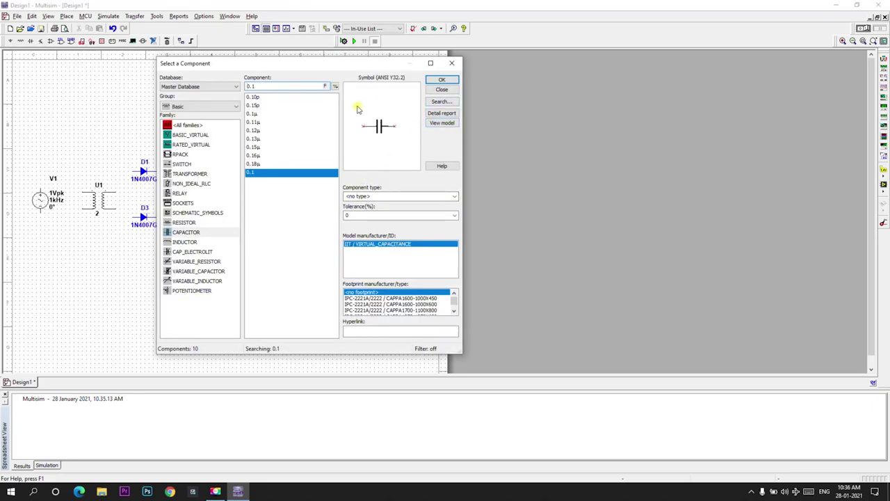
{"action": "left_click", "coordinate": [236, 106]}
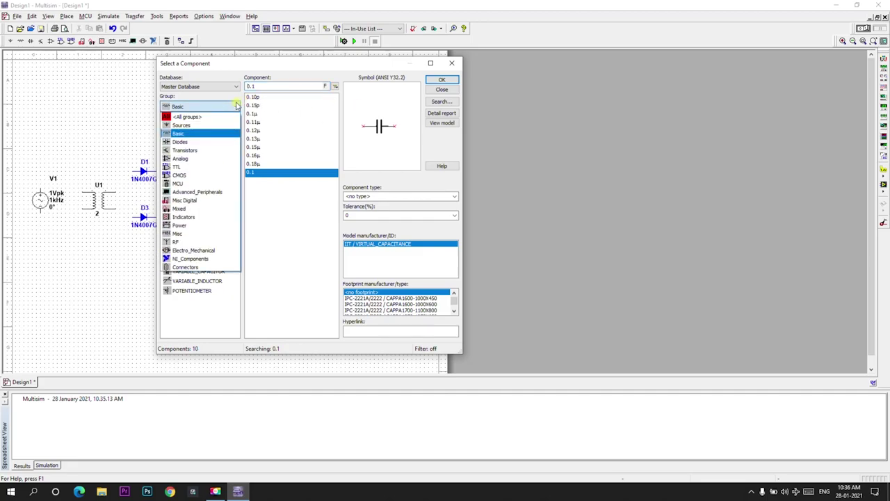
- Place the LM7805CT regulator U2 from the Power group between C1 and C2
{"action": "left_click", "coordinate": [187, 226]}
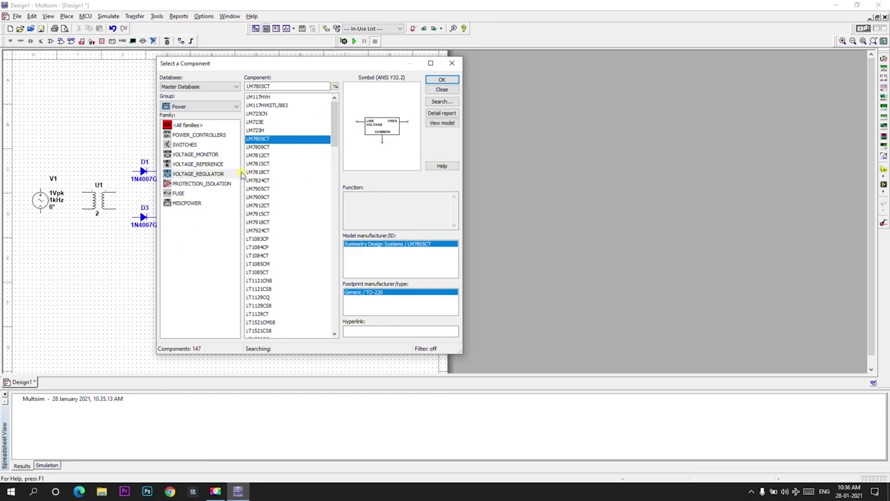
{"action": "left_click", "coordinate": [443, 80]}
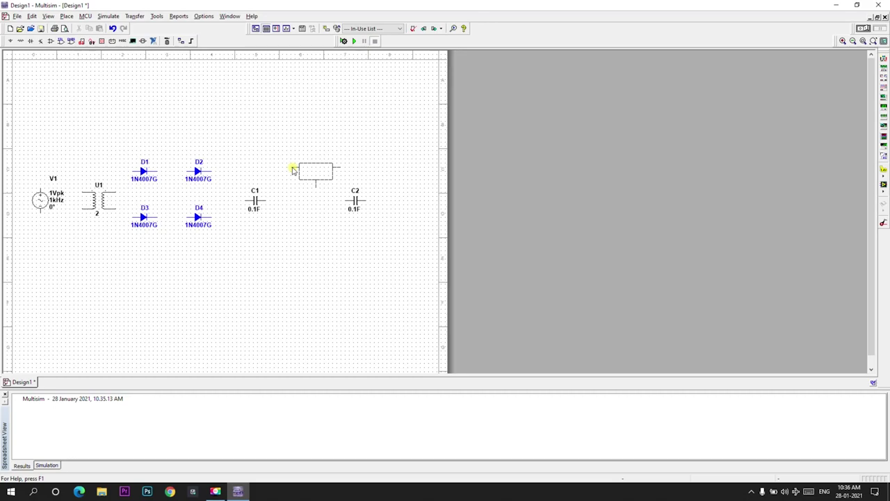
{"action": "left_click", "coordinate": [293, 170]}
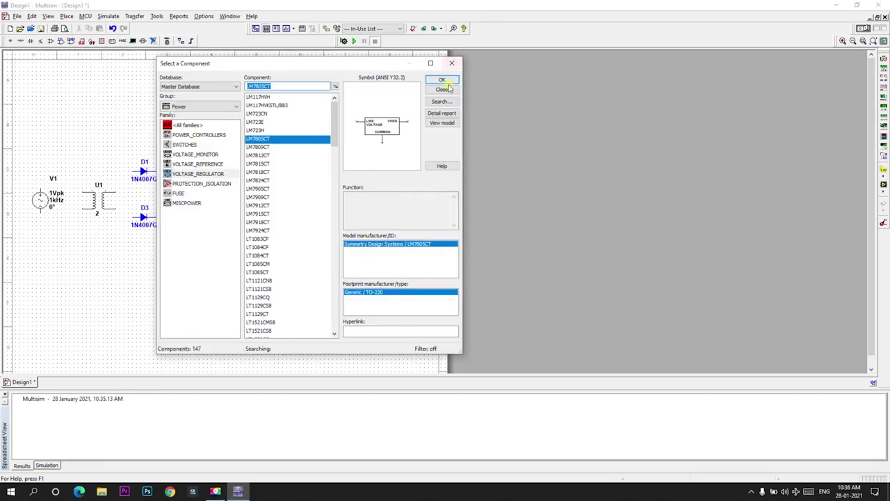
- Place a GROUND from Sources > POWER_SOURCES below the regulator, then open V1's properties
{"action": "left_click", "coordinate": [191, 107]}
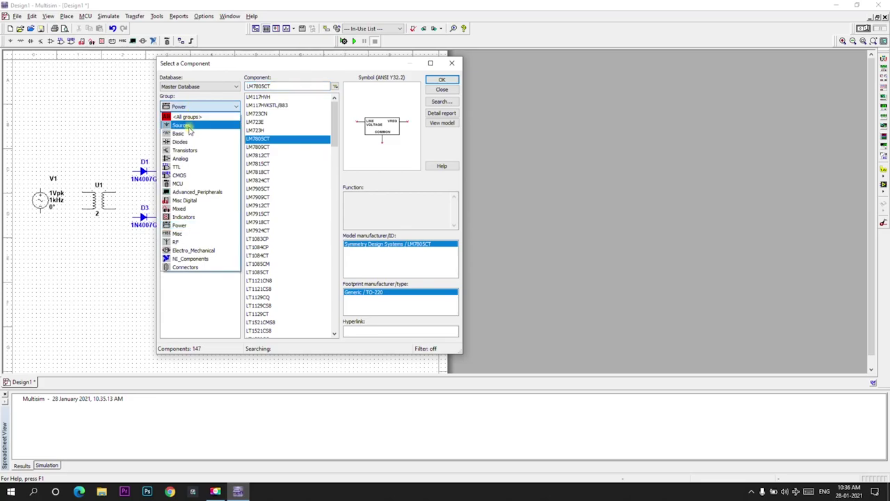
{"action": "left_click", "coordinate": [189, 127]}
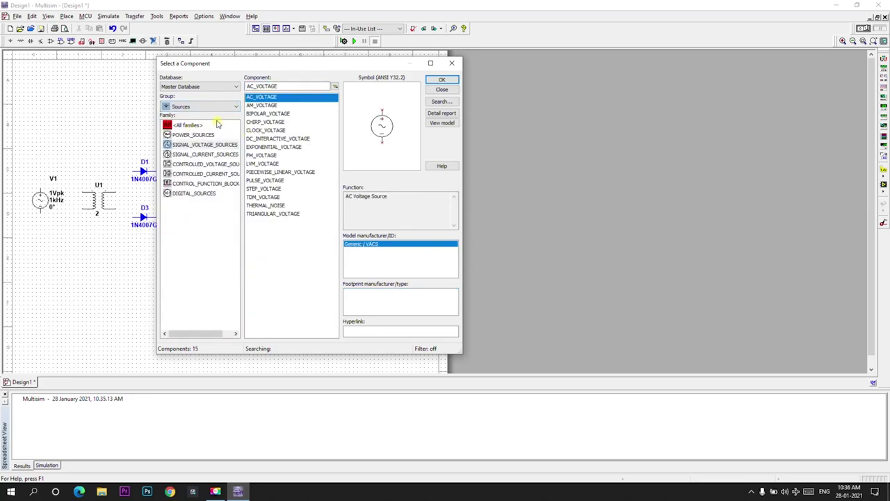
{"action": "left_click", "coordinate": [208, 135]}
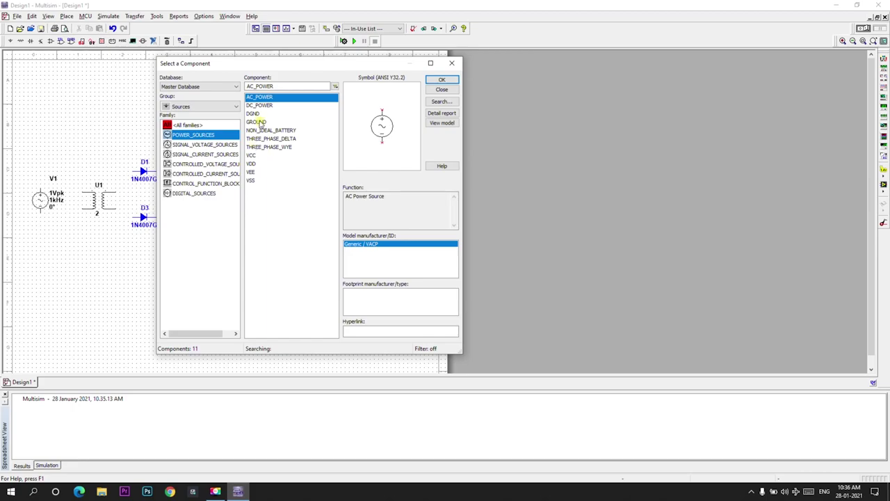
{"action": "left_click", "coordinate": [259, 123]}
{"action": "left_click", "coordinate": [442, 79]}
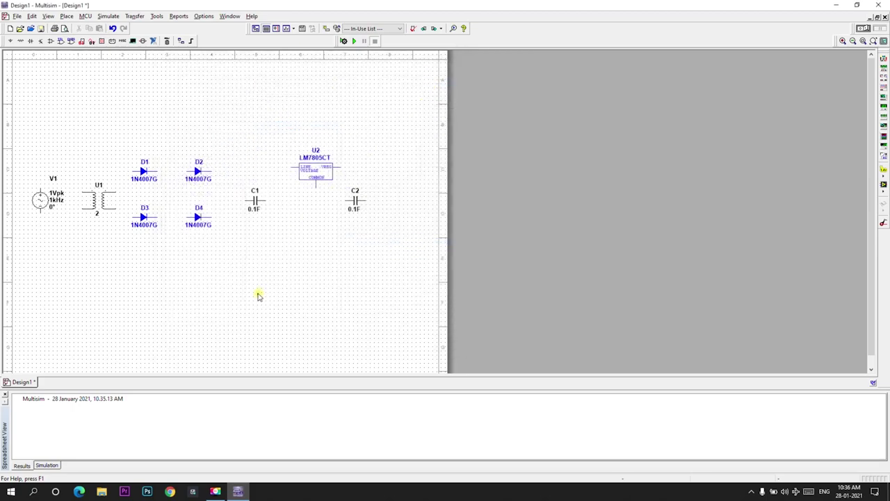
{"action": "left_click", "coordinate": [318, 280]}
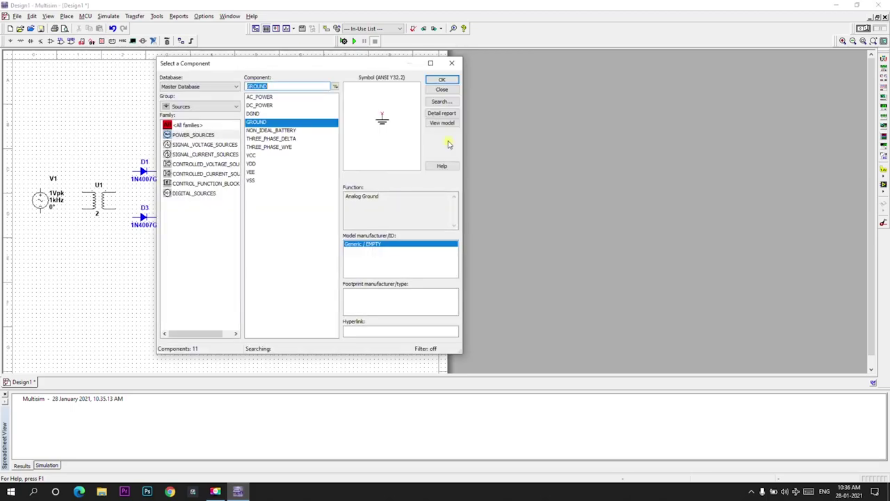
{"action": "left_click", "coordinate": [441, 90]}
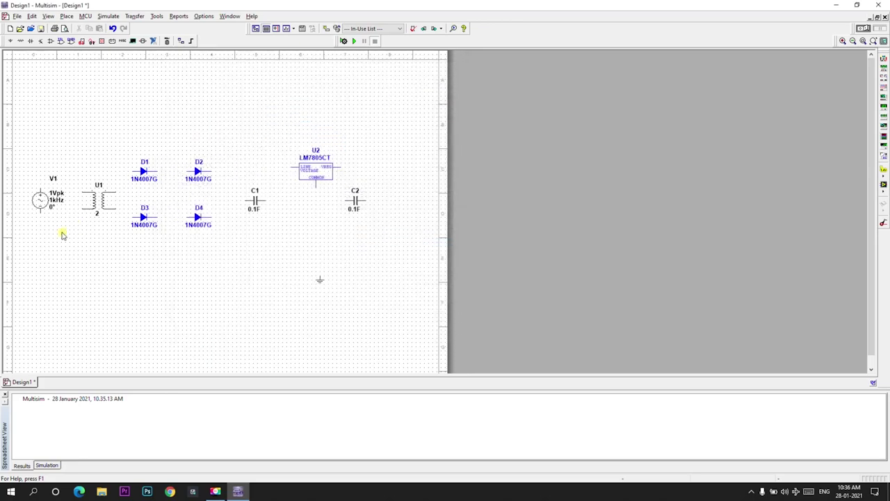
{"action": "double_click", "coordinate": [40, 199]}
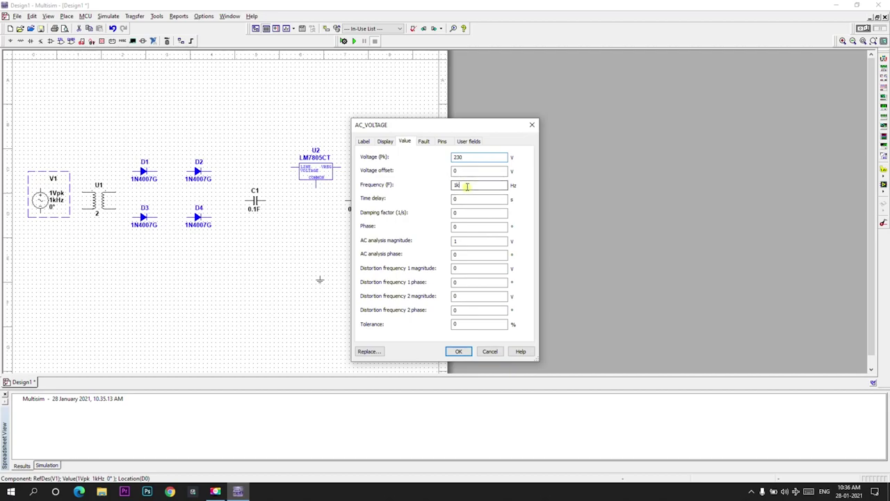
- Set V1's frequency to 50 Hz and its peak voltage to 115 V
{"action": "double_click", "coordinate": [466, 186]}
{"action": "left_click", "coordinate": [456, 353]}
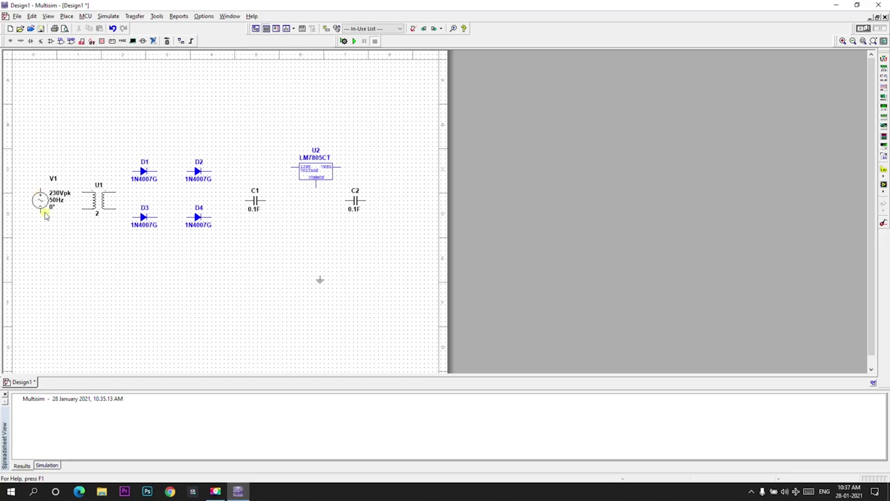
{"action": "double_click", "coordinate": [35, 210]}
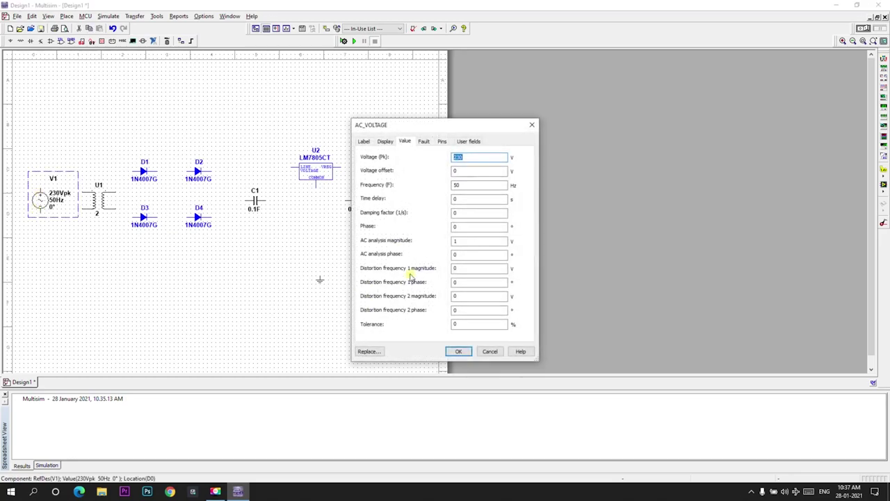
{"action": "type", "text": "115"}
{"action": "left_click", "coordinate": [458, 351]}
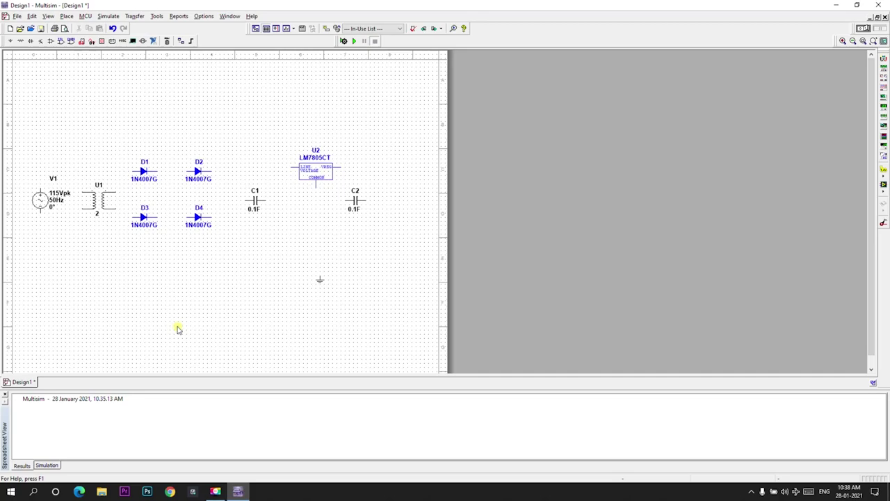
- Wire V1's top and bottom terminals to the transformer U1's primary
{"action": "left_click", "coordinate": [40, 188]}
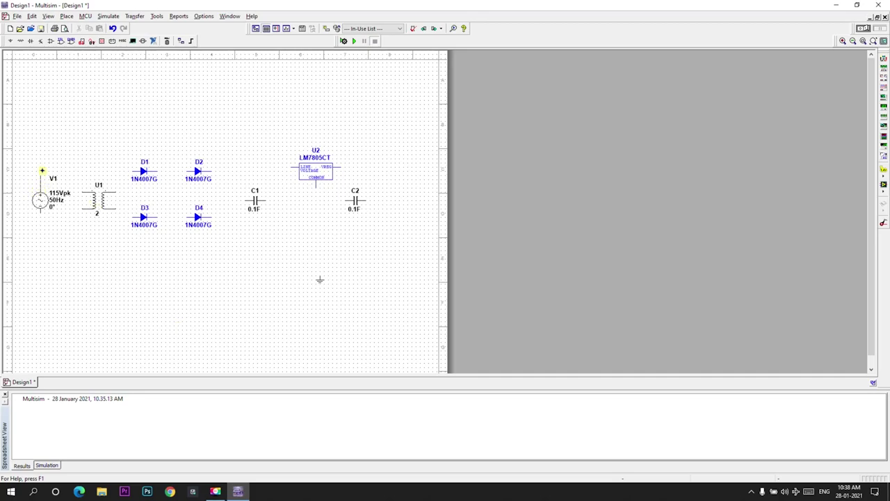
{"action": "left_click", "coordinate": [83, 155]}
{"action": "left_click", "coordinate": [81, 191]}
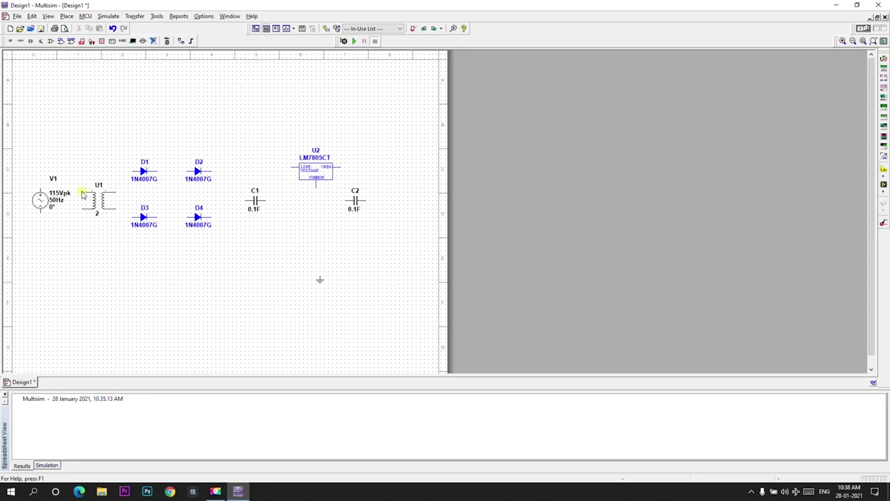
{"action": "left_click", "coordinate": [40, 212]}
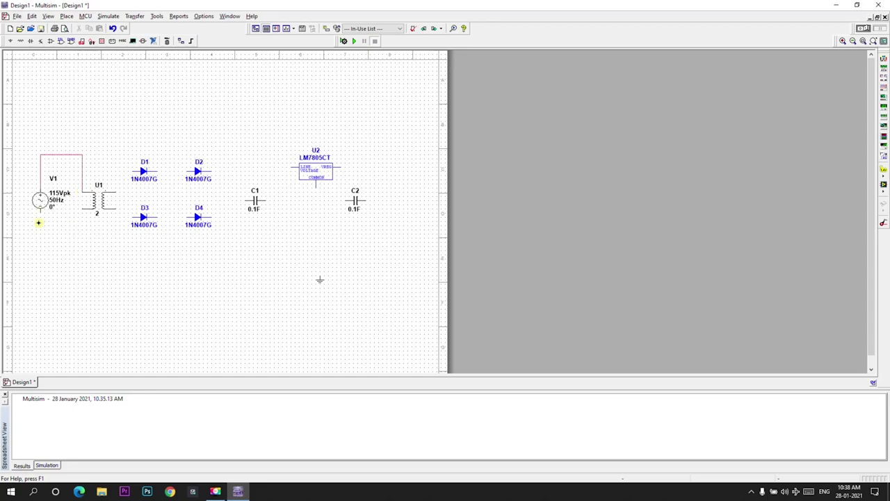
{"action": "left_click", "coordinate": [82, 242]}
{"action": "left_click", "coordinate": [82, 211]}
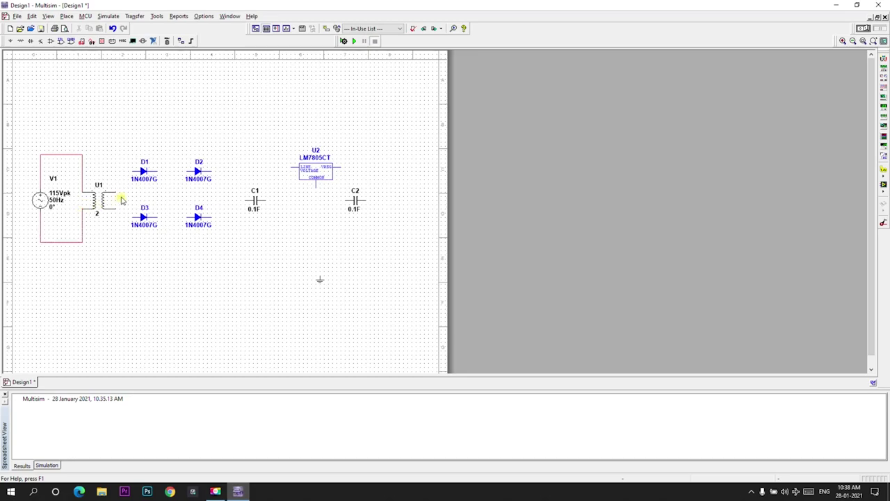
- Join D1–D2, D3–D4, D2–D4 and D1–D3 to form the diode bridge
{"action": "left_click", "coordinate": [157, 171]}
{"action": "left_click", "coordinate": [186, 171]}
{"action": "left_click", "coordinate": [157, 217]}
{"action": "left_click", "coordinate": [186, 217]}
{"action": "left_click", "coordinate": [212, 171]}
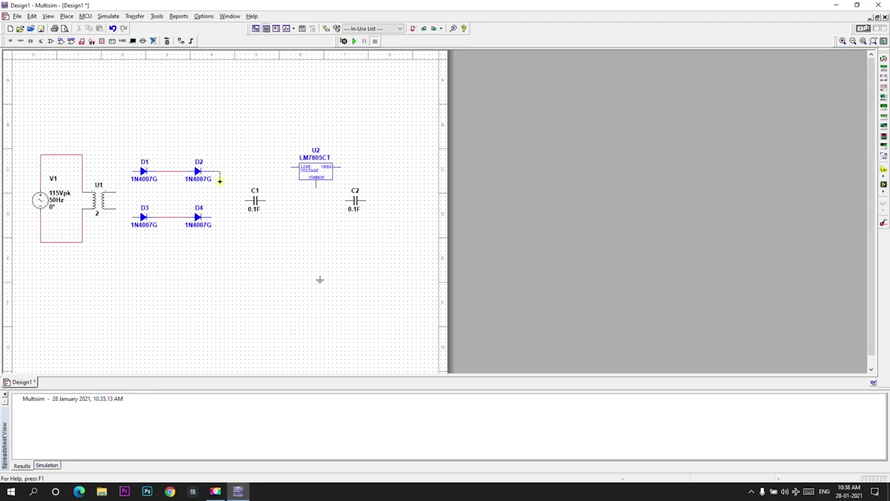
{"action": "left_click", "coordinate": [212, 216]}
{"action": "left_click", "coordinate": [132, 172]}
{"action": "left_click", "coordinate": [132, 217]}
- Wire U1's secondary terminals to the D1–D2 and D3–D4 bridge junctions
{"action": "left_click", "coordinate": [117, 195]}
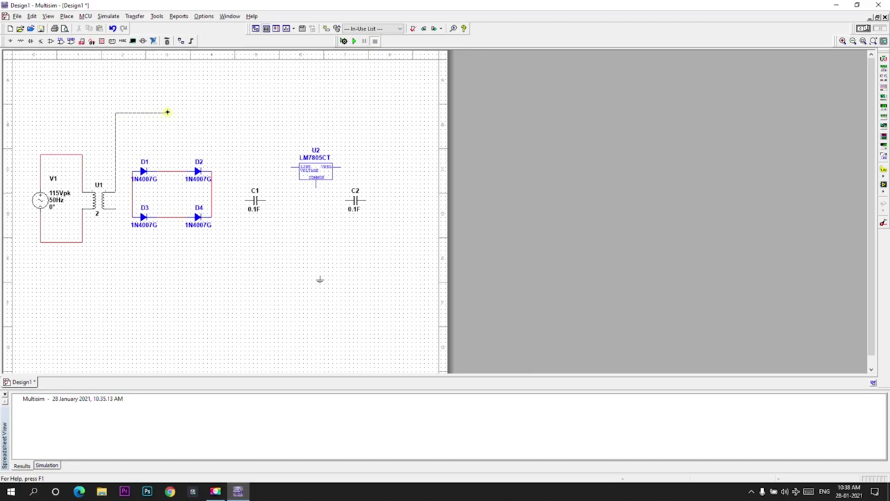
{"action": "left_click", "coordinate": [167, 112]}
{"action": "left_click", "coordinate": [166, 170]}
{"action": "left_click", "coordinate": [116, 207]}
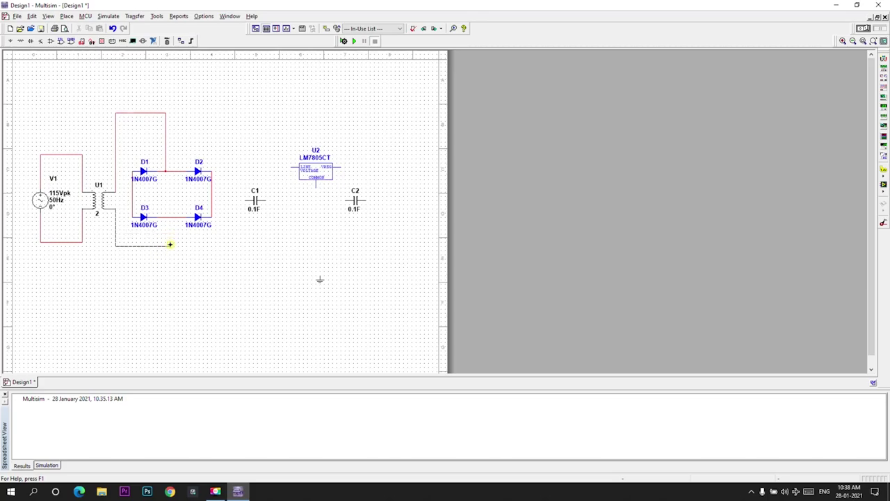
{"action": "left_click", "coordinate": [170, 217]}
- Wire the LM7805 input to the bridge output and rotate C1 and C2 upright with Ctrl+R
{"action": "left_click", "coordinate": [290, 167]}
{"action": "left_click", "coordinate": [213, 183]}
{"action": "left_click", "coordinate": [255, 202]}
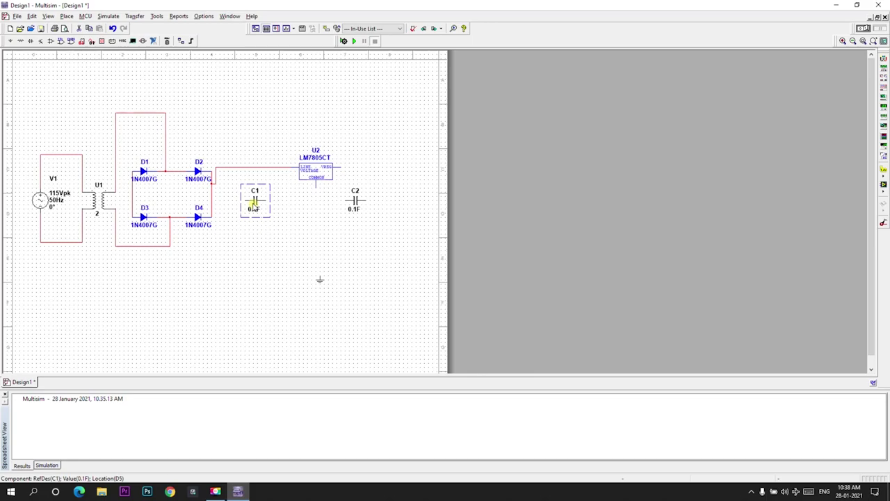
{"action": "key", "text": "ctrl+r"}
{"action": "left_click", "coordinate": [356, 203]}
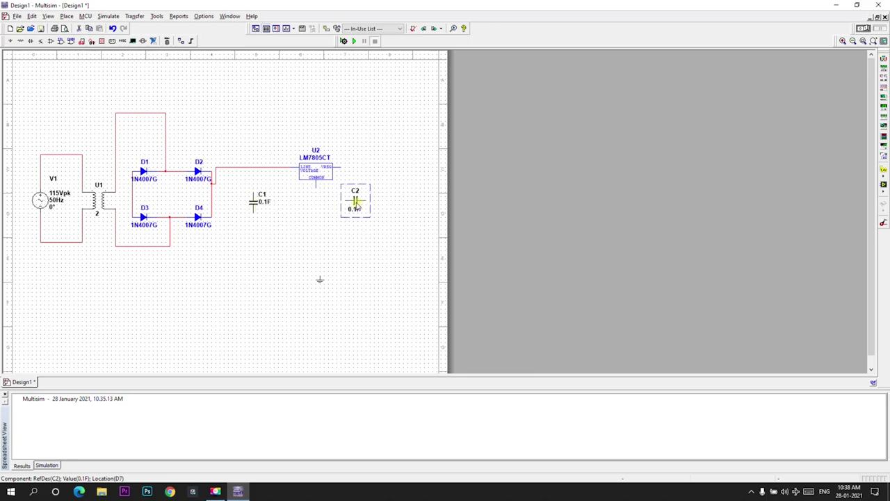
{"action": "key", "text": "ctrl+r"}
{"action": "left_click", "coordinate": [287, 227]}
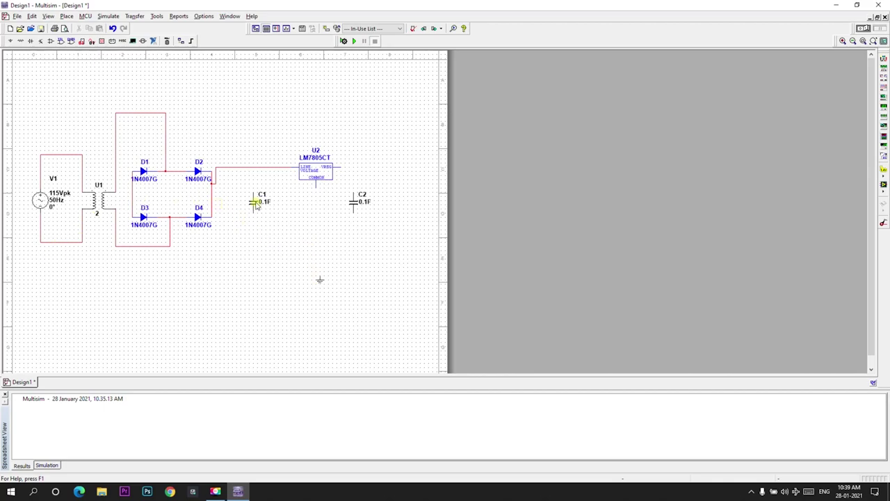
- Connect C1's top terminal to the regulator input line
{"action": "left_click", "coordinate": [255, 194]}
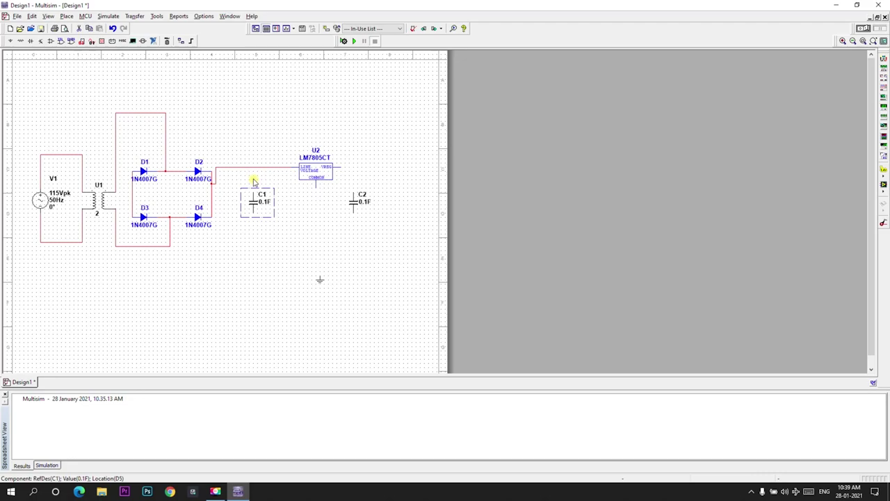
{"action": "left_click", "coordinate": [254, 185]}
{"action": "left_click", "coordinate": [254, 167]}
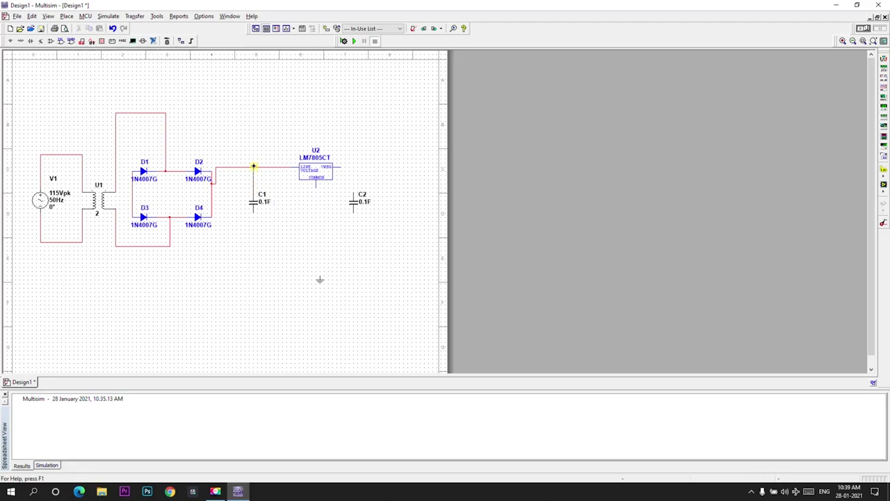
- Wire the regulator output to C2, and C2 and C1 bottoms to the bridge return line
{"action": "left_click", "coordinate": [342, 167]}
{"action": "left_click", "coordinate": [353, 192]}
{"action": "left_click", "coordinate": [353, 213]}
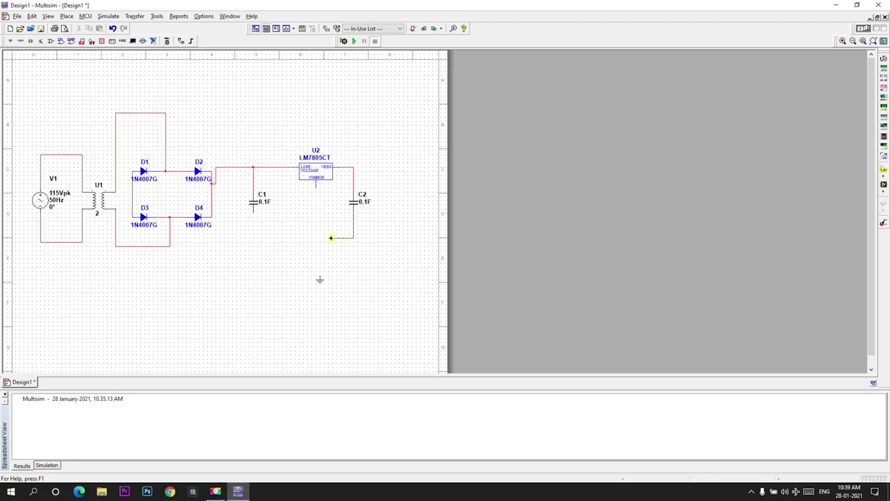
{"action": "left_click", "coordinate": [124, 258]}
{"action": "left_click", "coordinate": [131, 198]}
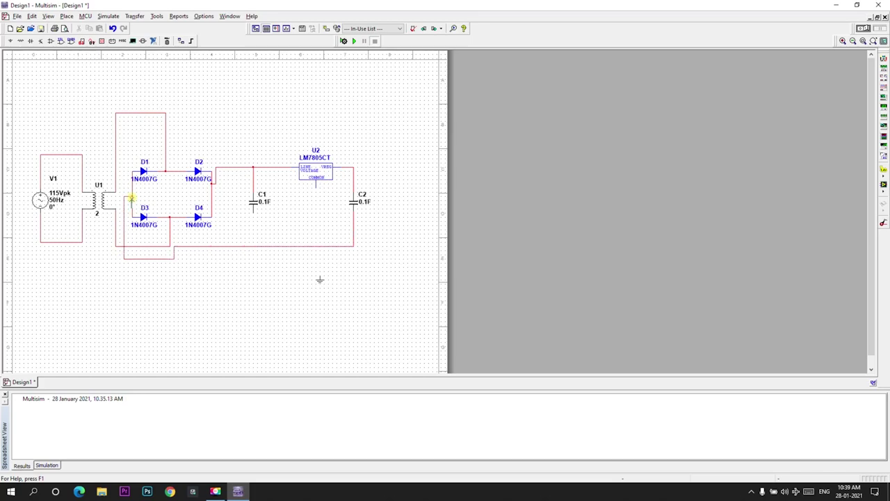
{"action": "left_click", "coordinate": [253, 213]}
{"action": "left_click", "coordinate": [253, 246]}
- Place a ground and tie it and U2's COMMON pin to the return line
{"action": "left_click", "coordinate": [320, 277]}
{"action": "left_click", "coordinate": [315, 189]}
{"action": "left_click", "coordinate": [315, 245]}
{"action": "left_click", "coordinate": [320, 277]}
{"action": "left_click", "coordinate": [328, 245]}
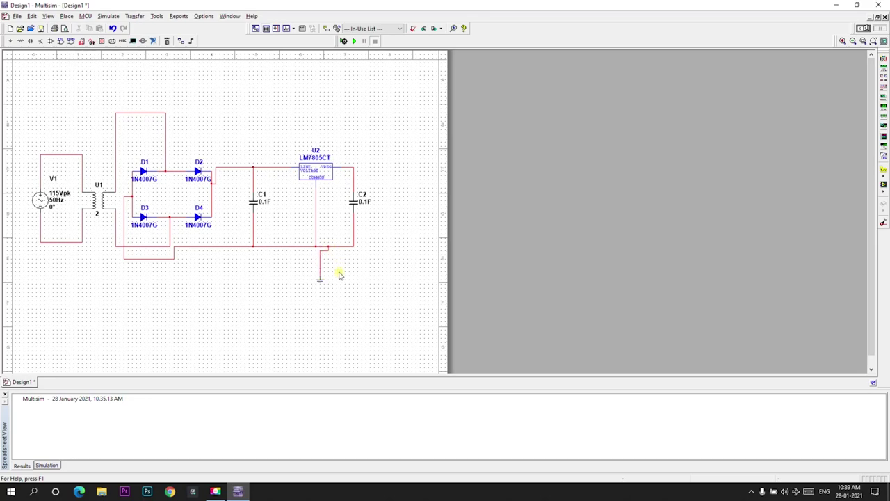
- Place oscilloscope XSC1 above the regulator and wire channel A to V1's top wire
{"action": "left_click", "coordinate": [884, 86]}
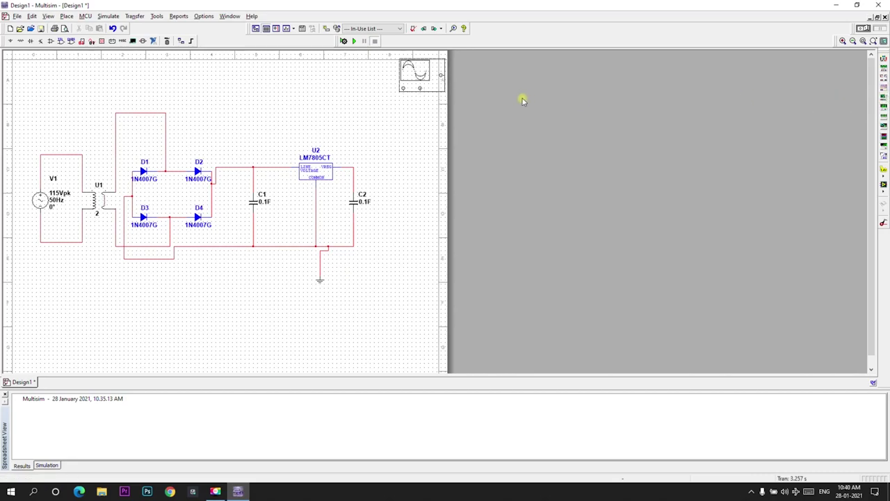
{"action": "left_click", "coordinate": [330, 113]}
{"action": "left_click", "coordinate": [330, 112]}
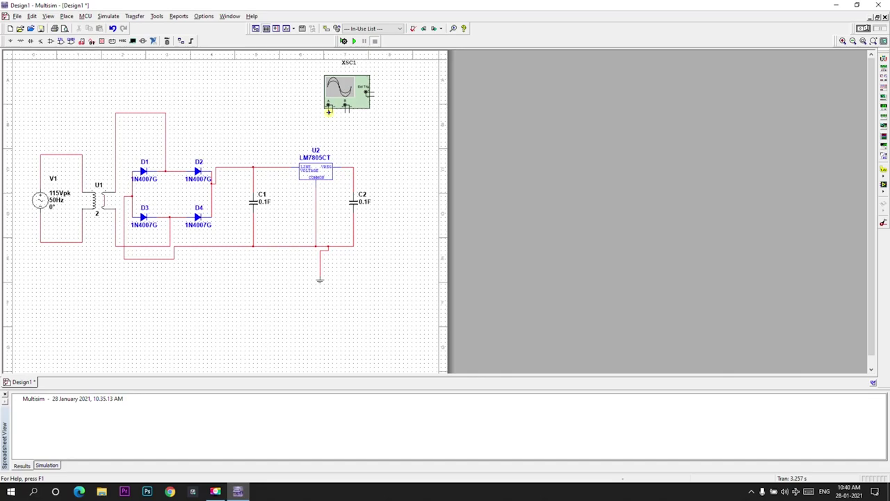
{"action": "left_click", "coordinate": [328, 112]}
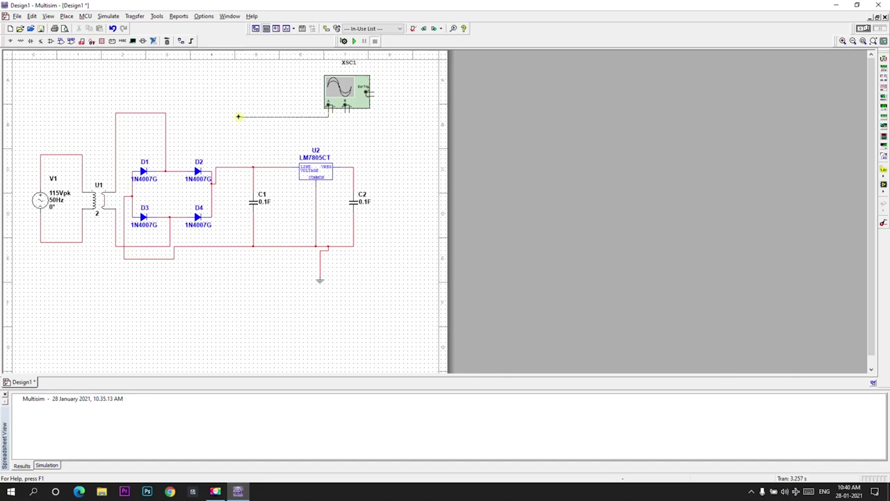
{"action": "left_click", "coordinate": [187, 99]}
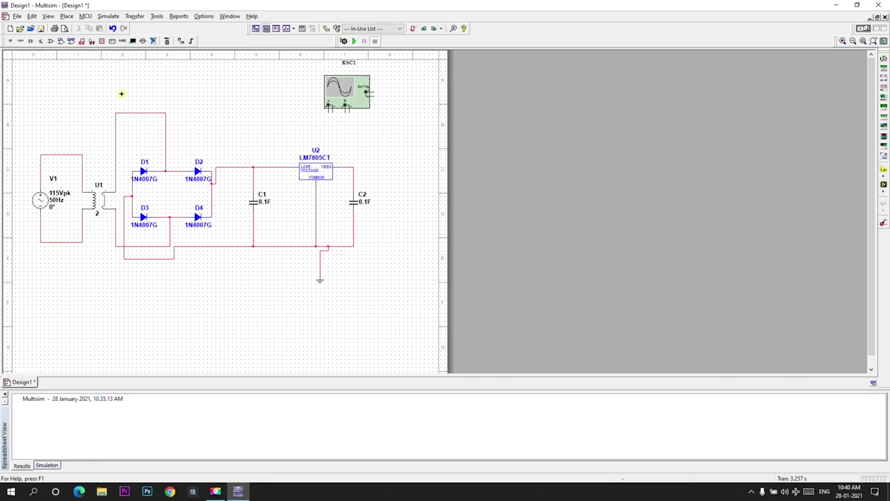
{"action": "left_click", "coordinate": [63, 155]}
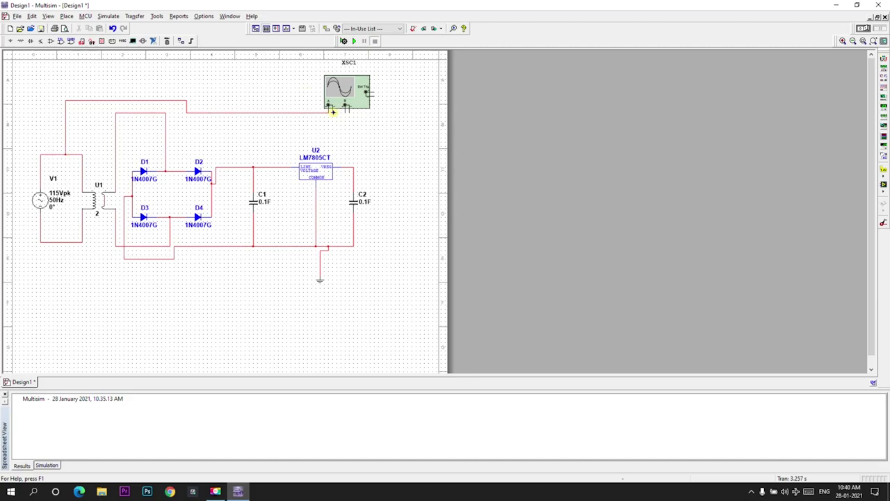
- Wire channel B to the regulator output line and another scope lead to C2's lower terminal
{"action": "left_click", "coordinate": [332, 112]}
{"action": "key", "text": "Escape"}
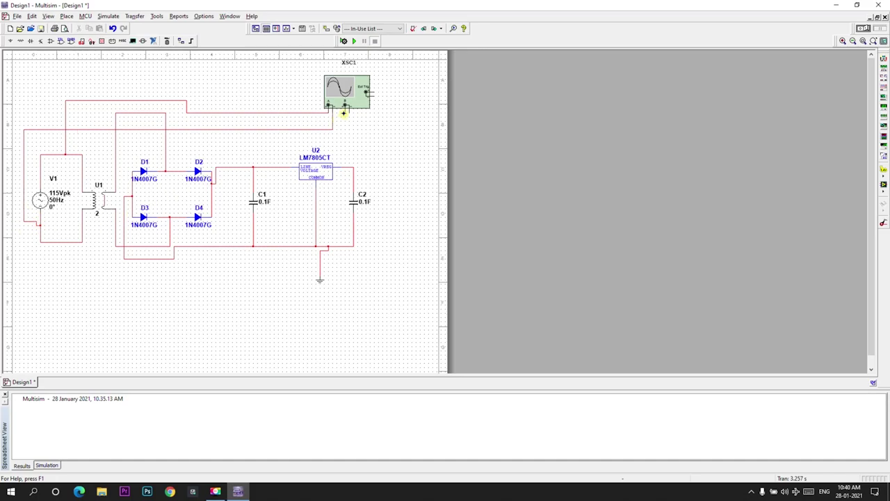
{"action": "left_click", "coordinate": [345, 113]}
{"action": "left_click", "coordinate": [341, 124]}
{"action": "left_click", "coordinate": [344, 111]}
{"action": "left_click", "coordinate": [345, 167]}
{"action": "left_click", "coordinate": [349, 112]}
{"action": "left_click", "coordinate": [354, 221]}
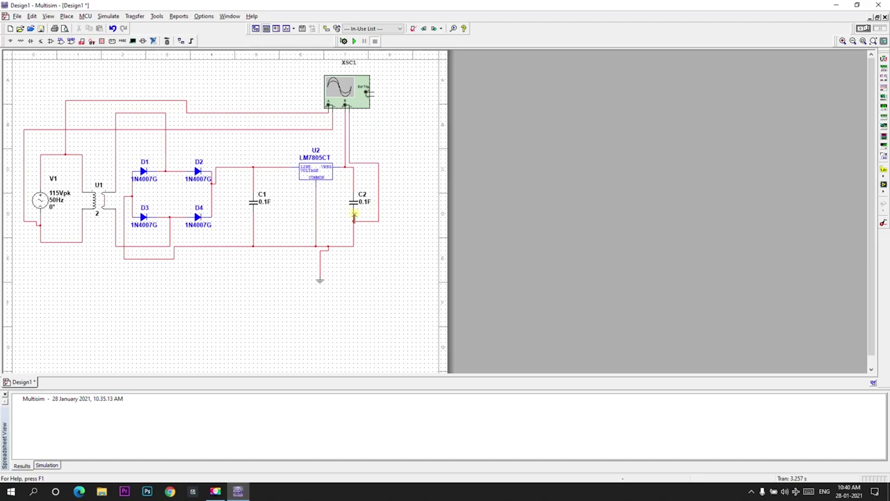
- Recolour the scope-to-regulator-output wire segment blue
{"action": "left_click", "coordinate": [345, 158]}
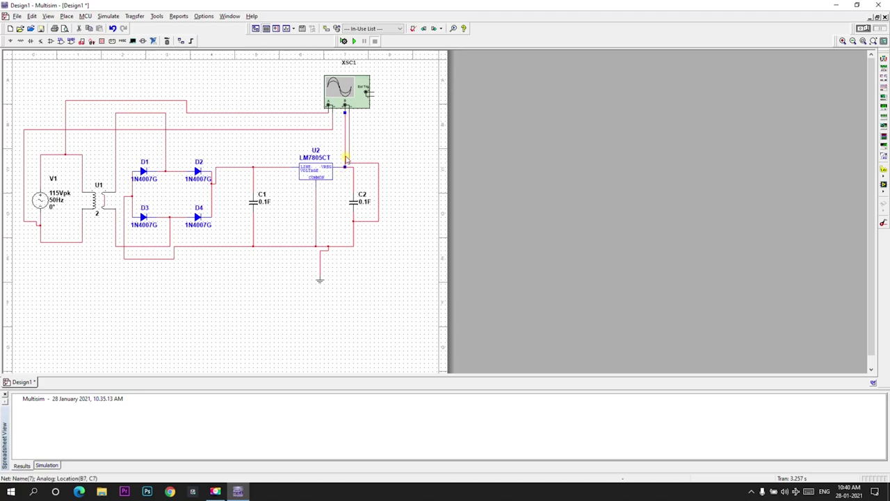
{"action": "right_click", "coordinate": [345, 158]}
{"action": "left_click", "coordinate": [363, 176]}
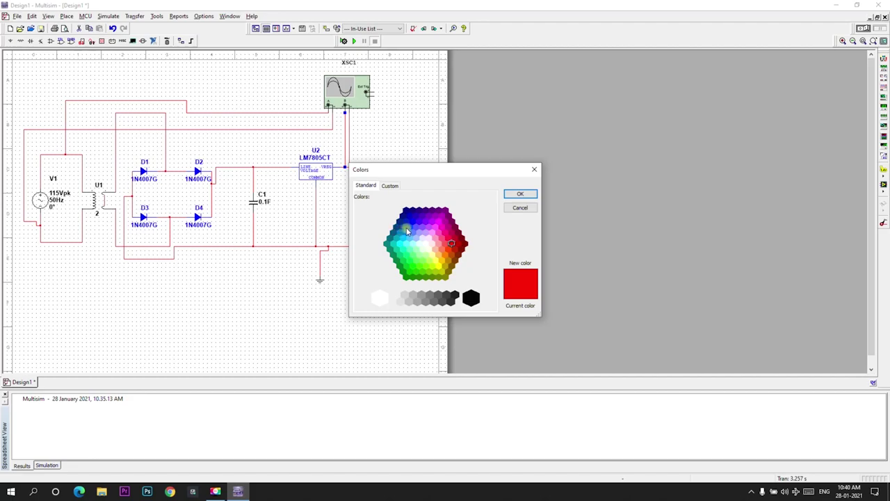
{"action": "left_click", "coordinate": [410, 226]}
{"action": "left_click", "coordinate": [520, 193]}
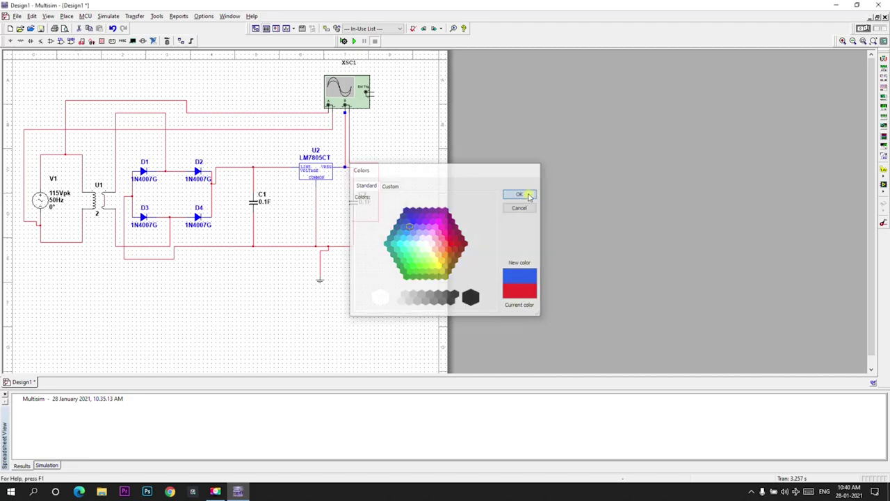
- Run the simulation, open XSC1's display and raise channel A scale to 100 V/Div
{"action": "left_click", "coordinate": [354, 41]}
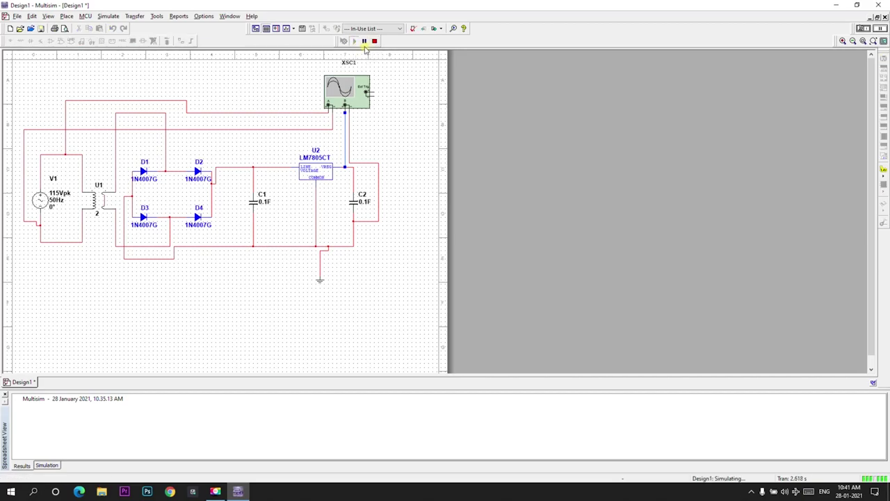
{"action": "left_click", "coordinate": [364, 41]}
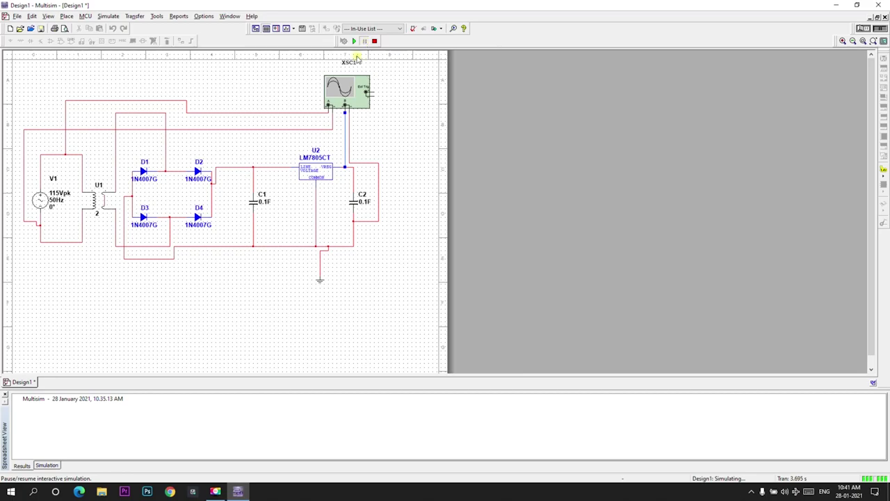
{"action": "double_click", "coordinate": [343, 104]}
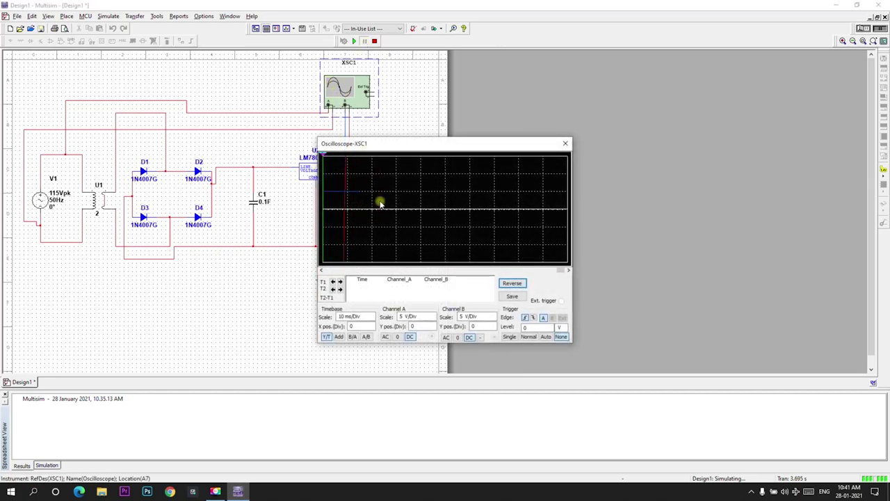
{"action": "left_click", "coordinate": [431, 318]}
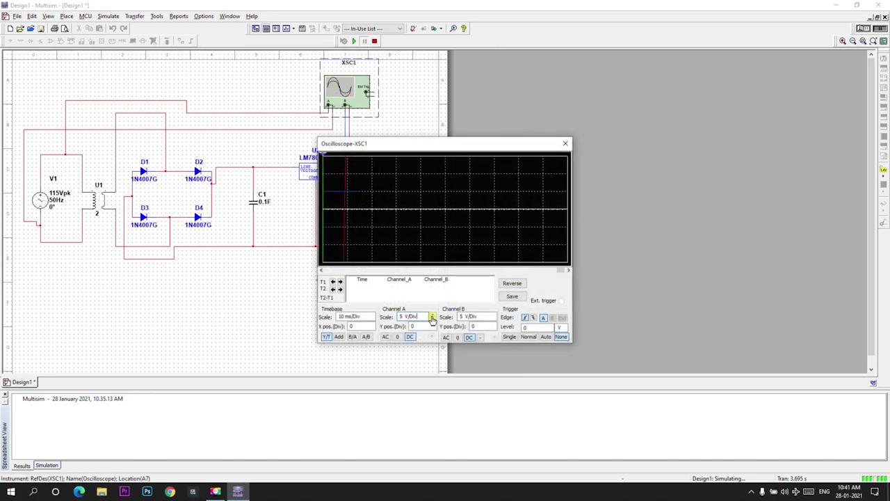
{"action": "left_click", "coordinate": [431, 315]}
{"action": "left_click", "coordinate": [431, 316]}
{"action": "left_click", "coordinate": [431, 316]}
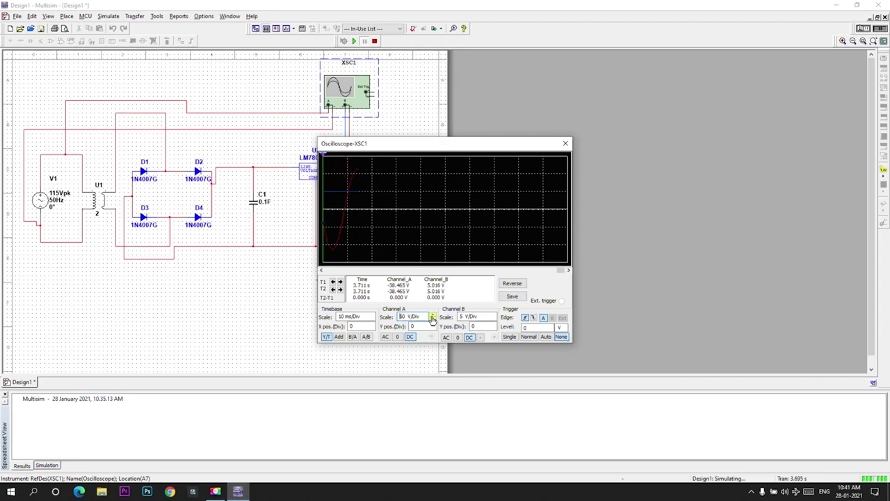
{"action": "left_click", "coordinate": [431, 315]}
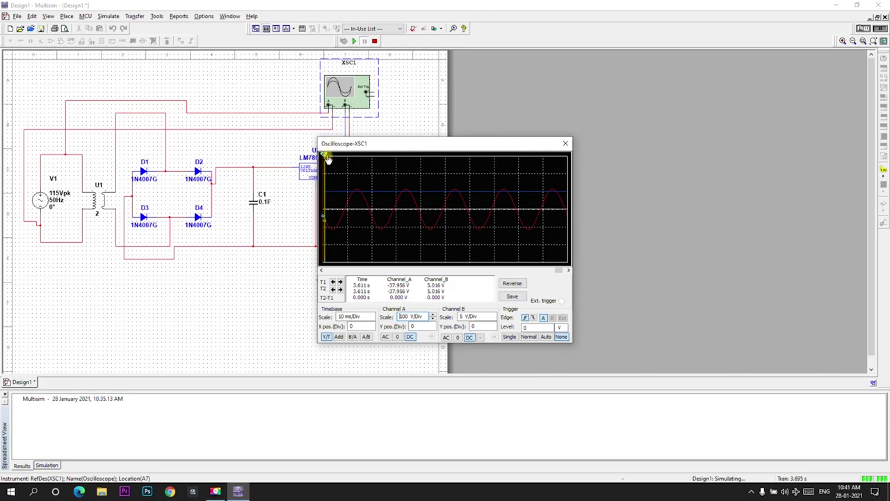
- Drag the T2 cursor onto the source waveform to read about ±114 V
{"action": "left_click_drag", "start_coordinate": [324, 157], "coordinate": [383, 165]}
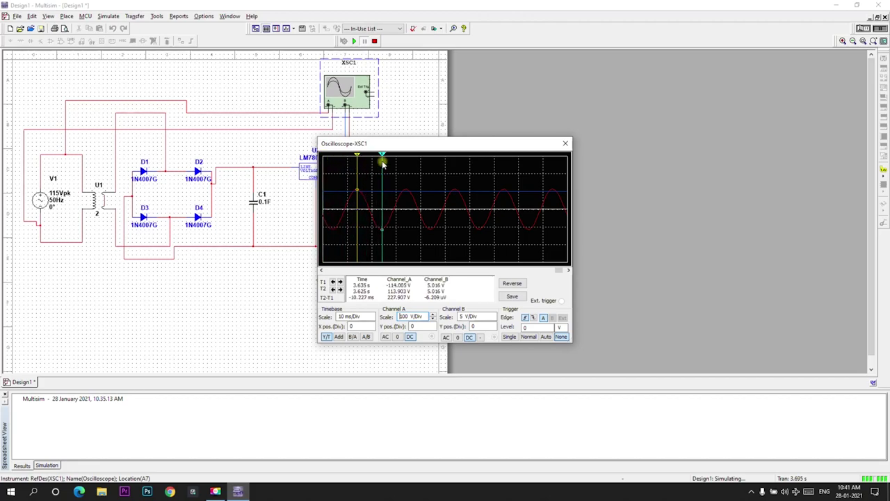